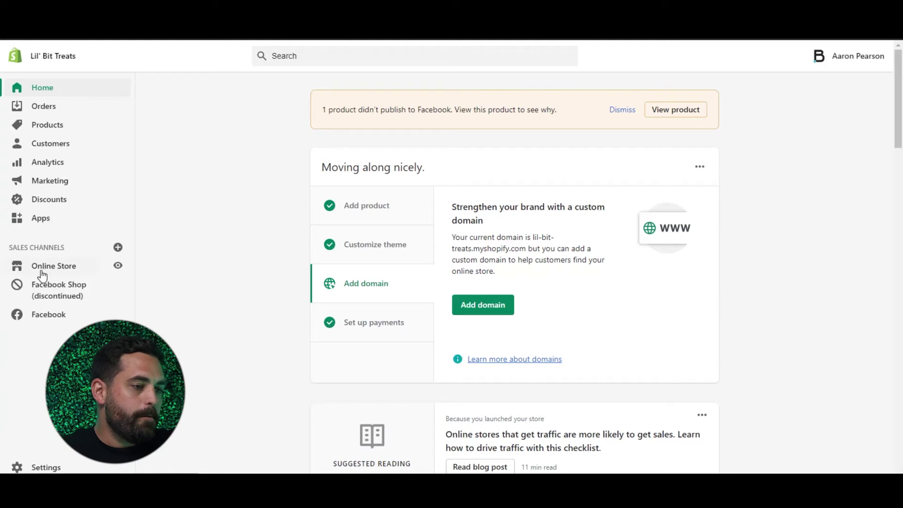
Step: Start a new blog post from Online Store > Blog posts and place the cursor in its Title and Content fields
click(53, 269)
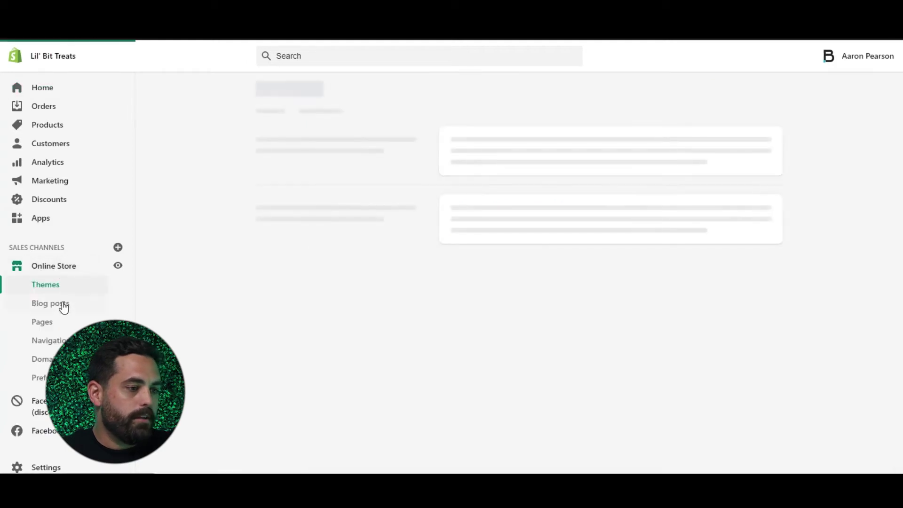
click(63, 306)
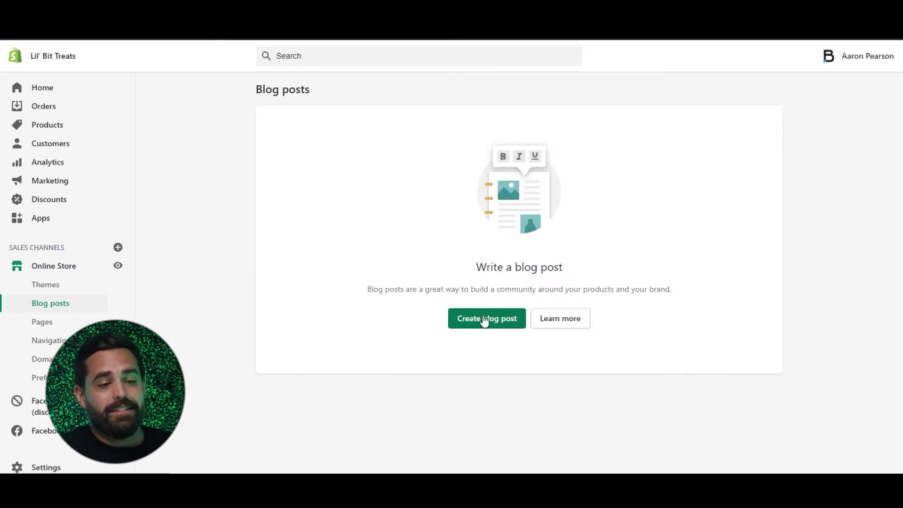
click(466, 323)
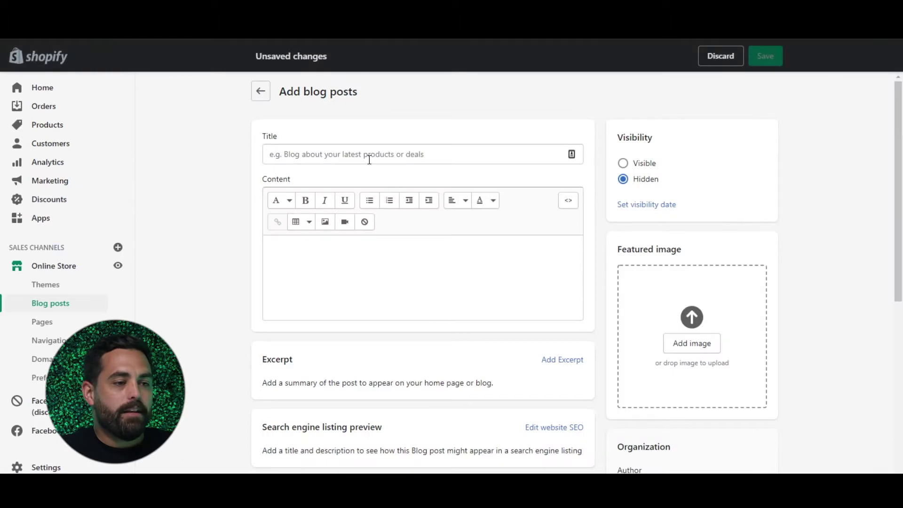
click(363, 157)
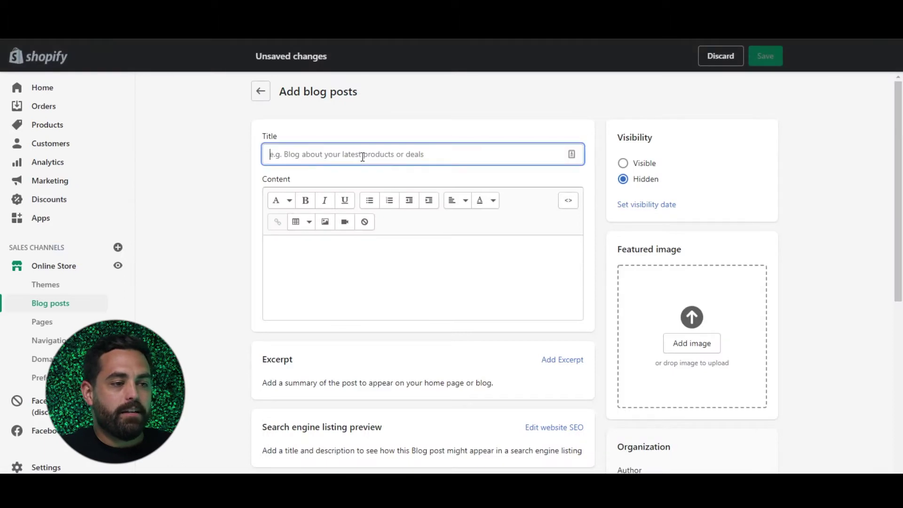
click(366, 261)
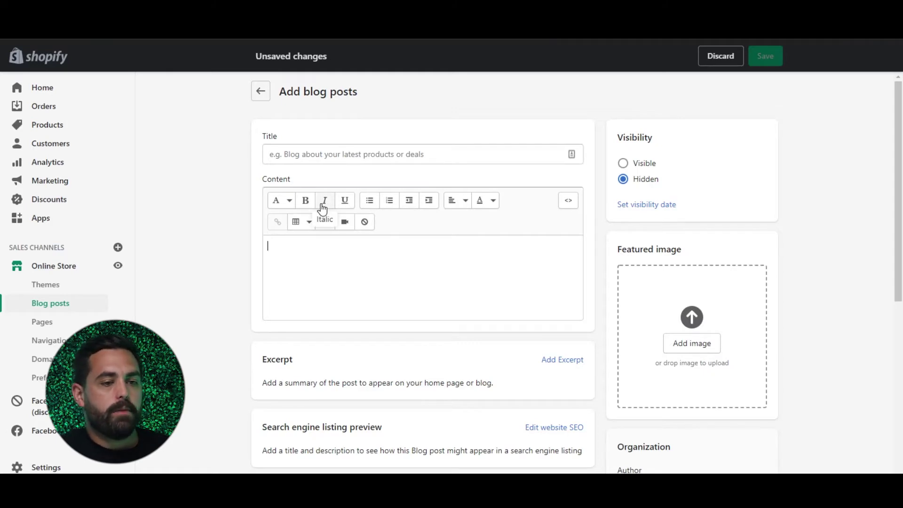
click(369, 274)
scroll(369, 274, down, 2)
scroll(368, 278, up, 2)
Step: Title the post '12 ways to increase dog appetite' and type the matching opening line in the body
click(298, 155)
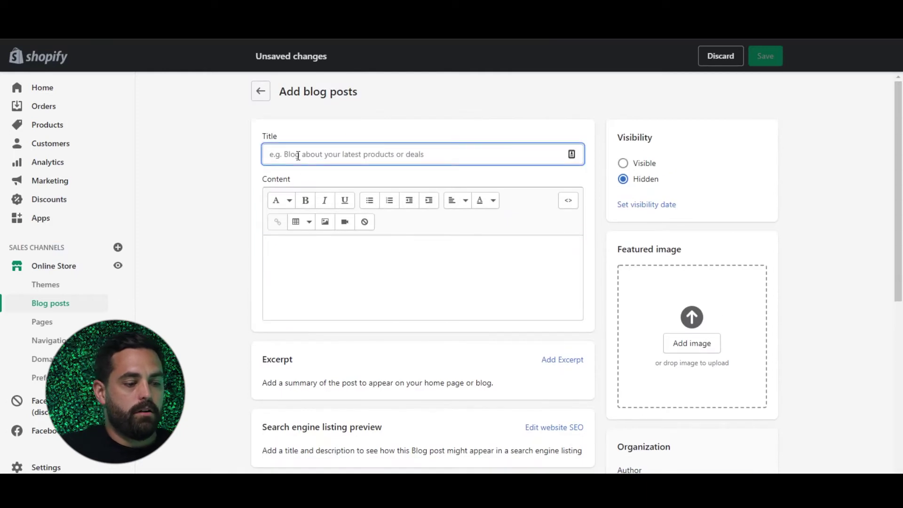
text(12 ways)
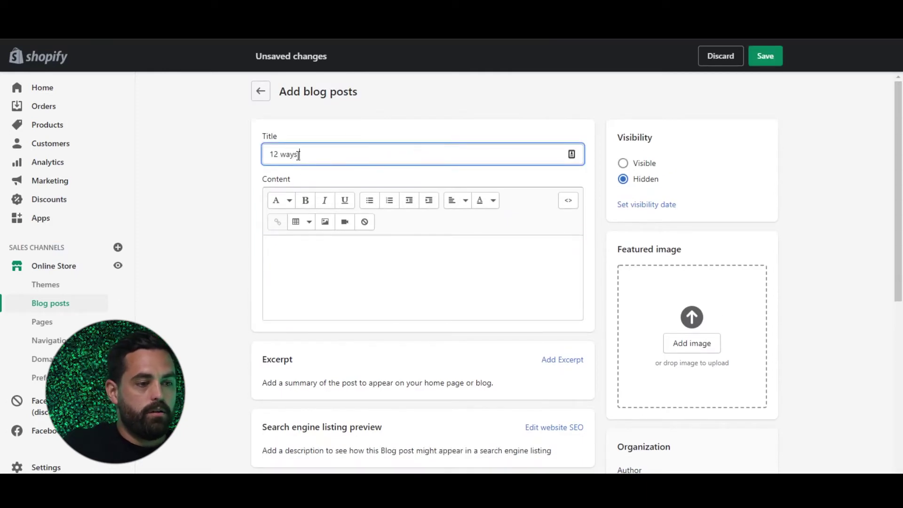
text( to increase)
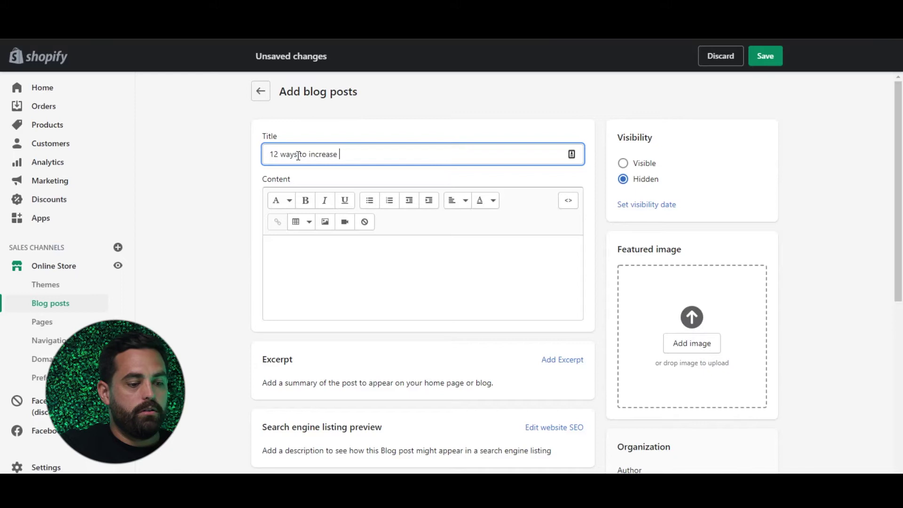
text( dog ap)
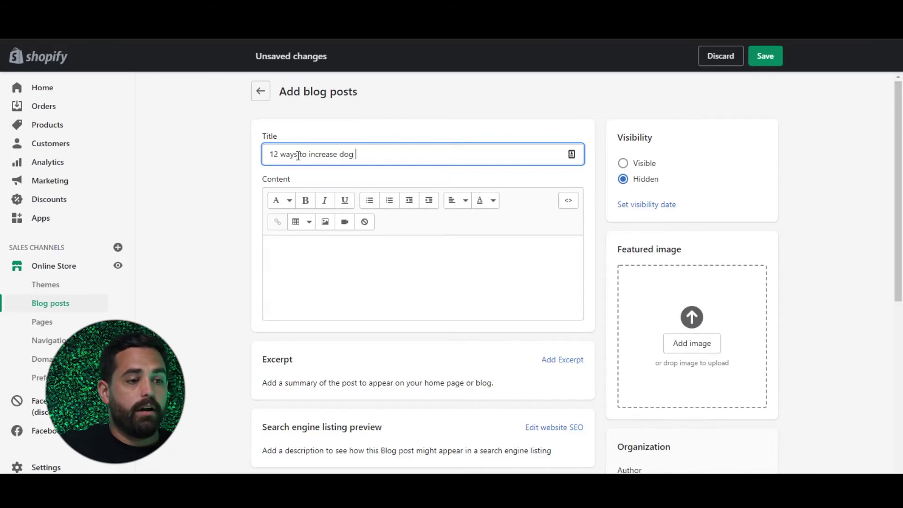
text(petite)
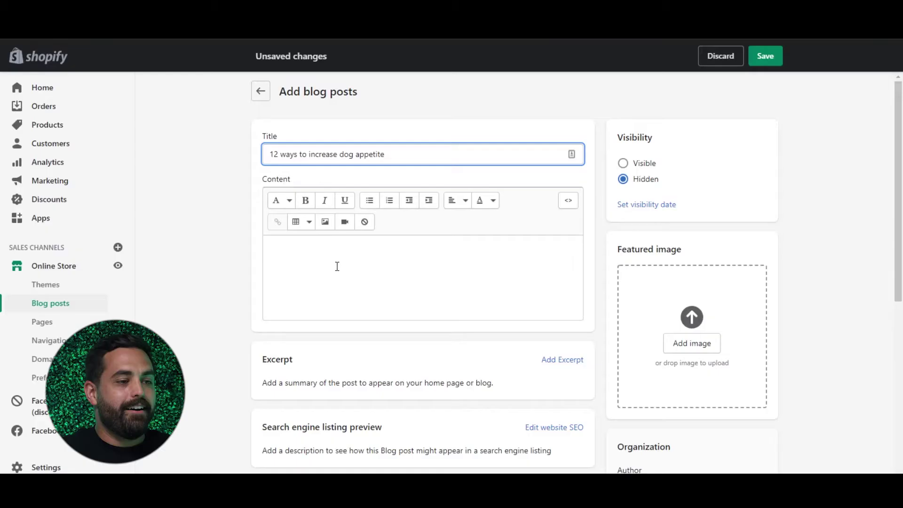
click(337, 266)
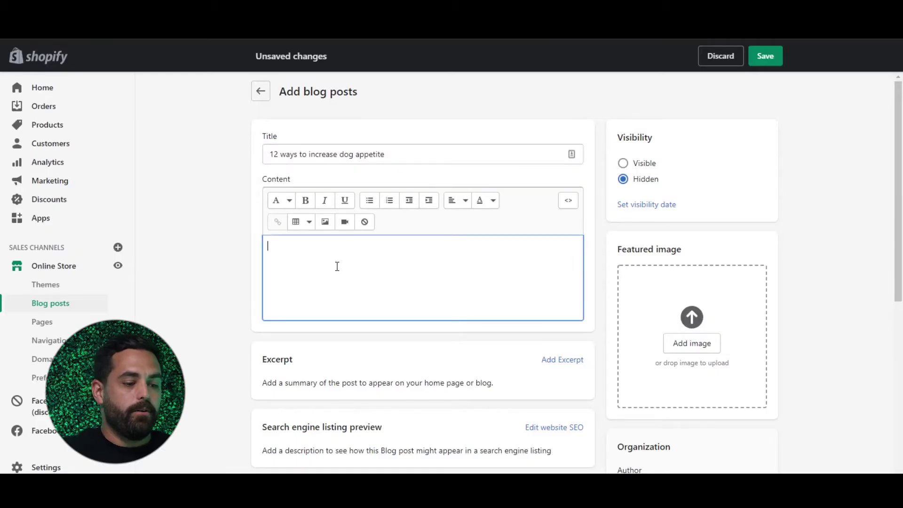
text(Lo)
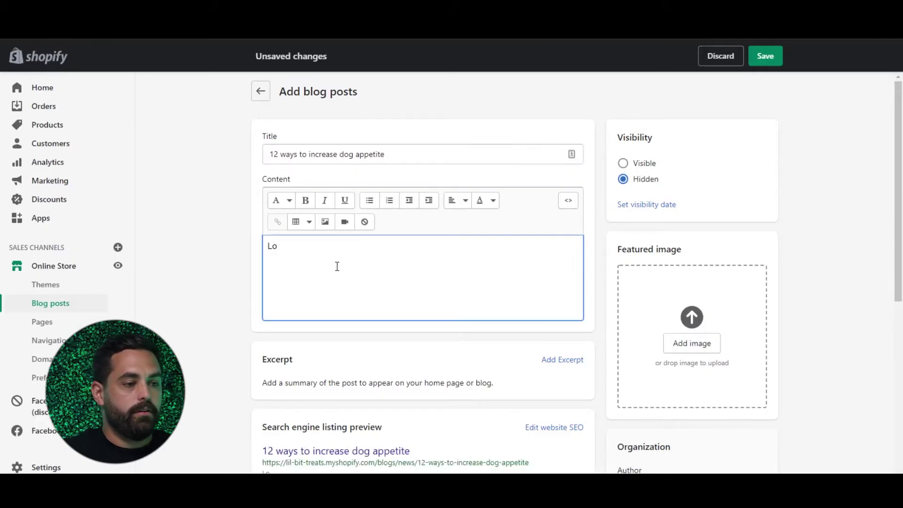
key(BackSpace)
key(BackSpace)
key(BackSpace)
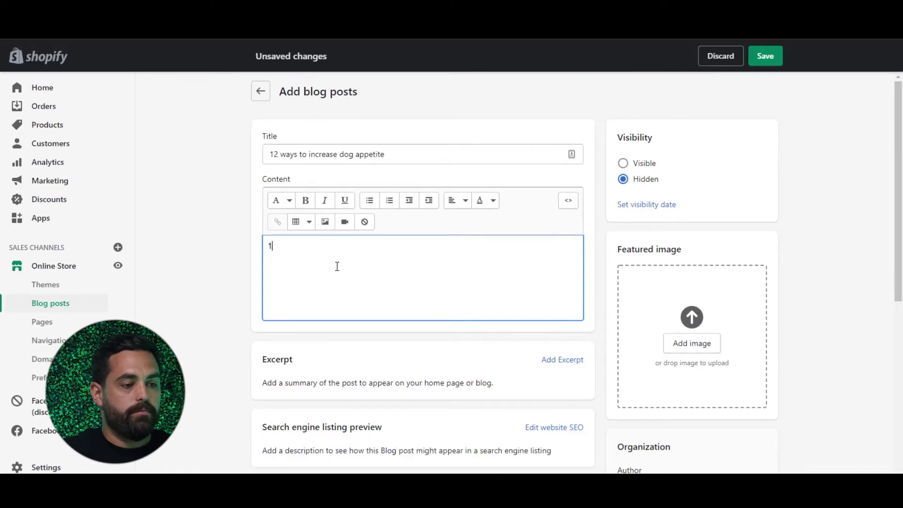
text(12 ways to increase dog appetite.)
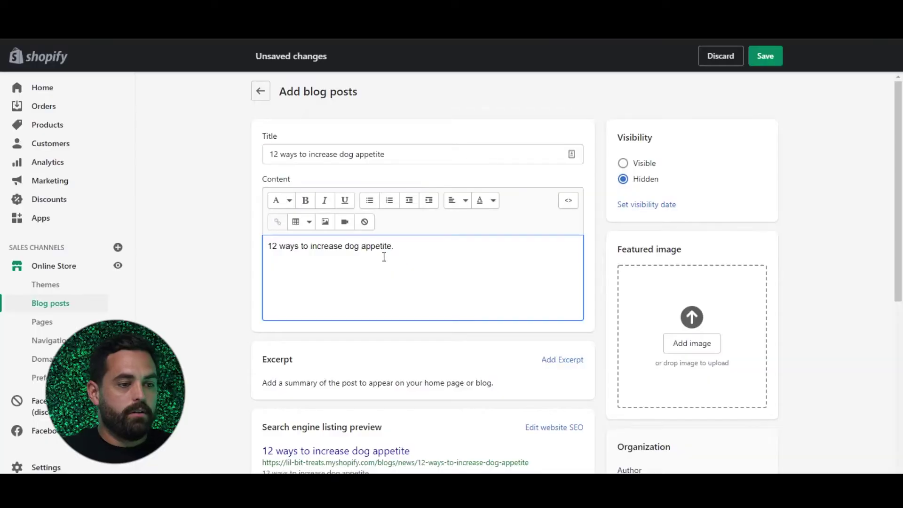
Step: Make the word 'dog' in the opening line bold
double_click(353, 245)
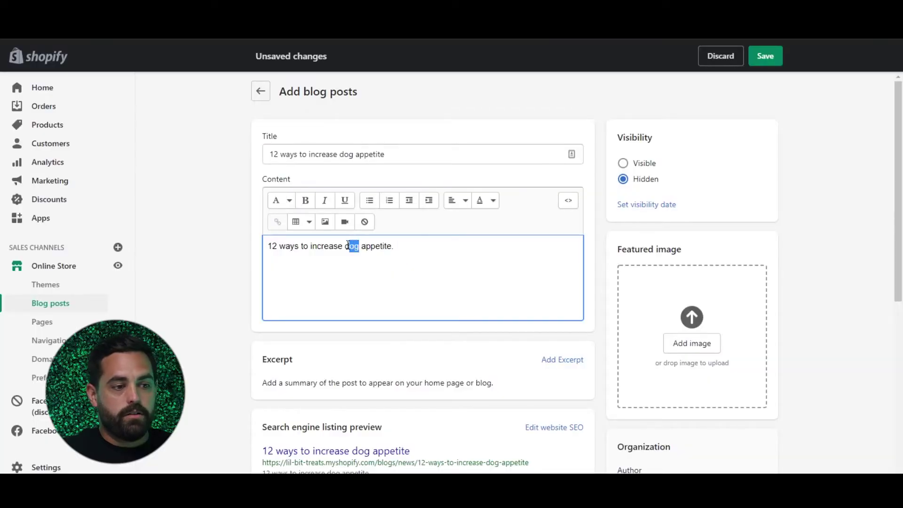
click(302, 202)
click(381, 244)
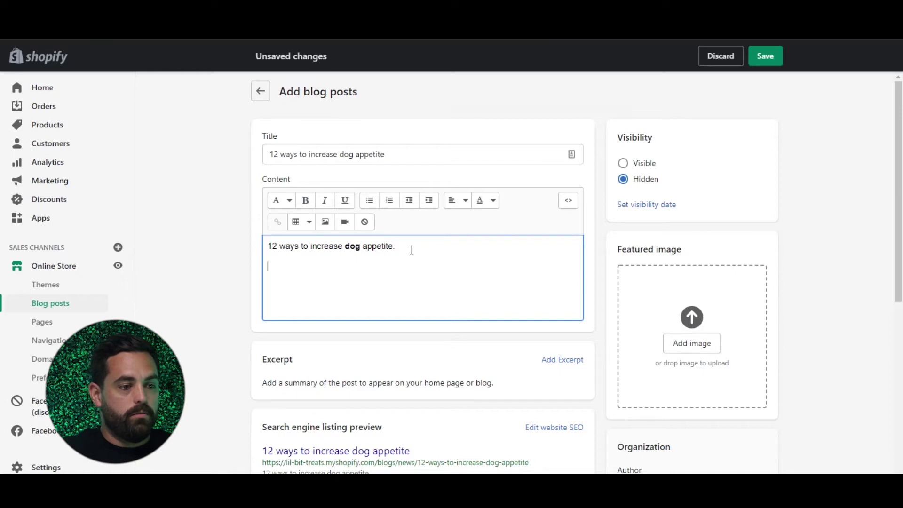
Step: Insert the French bulldog photo into the body with alt text 'black frenchie dog'
click(325, 221)
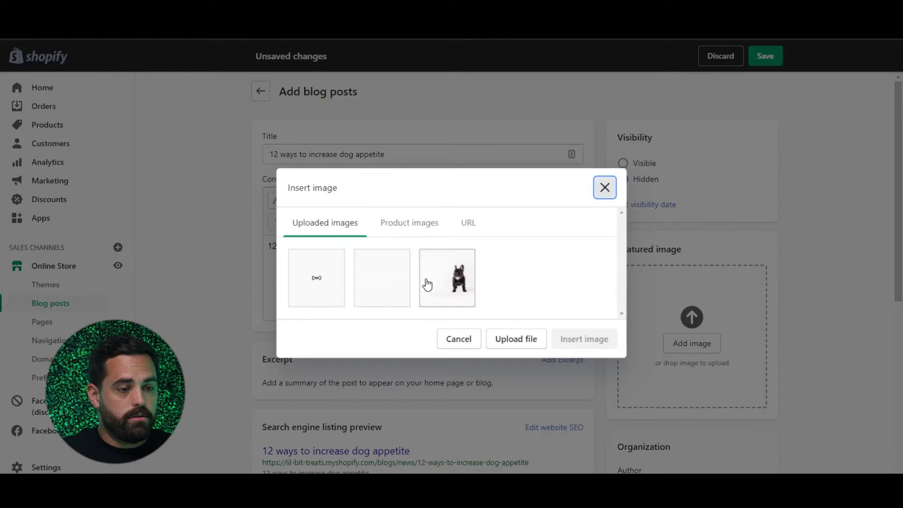
click(428, 284)
click(390, 297)
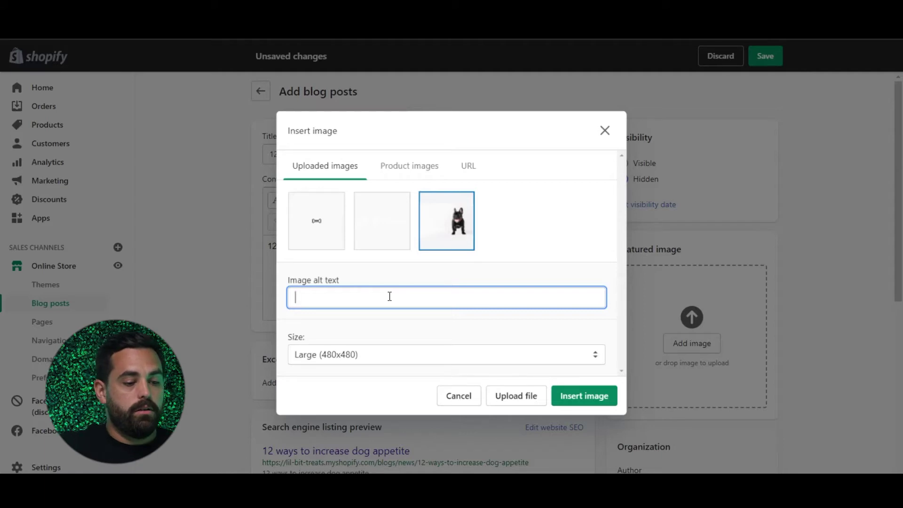
text(black )
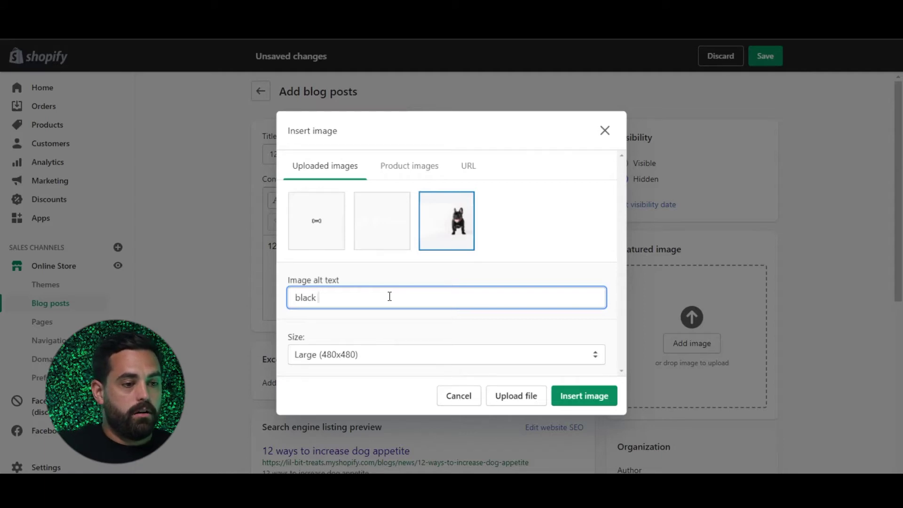
text(fren)
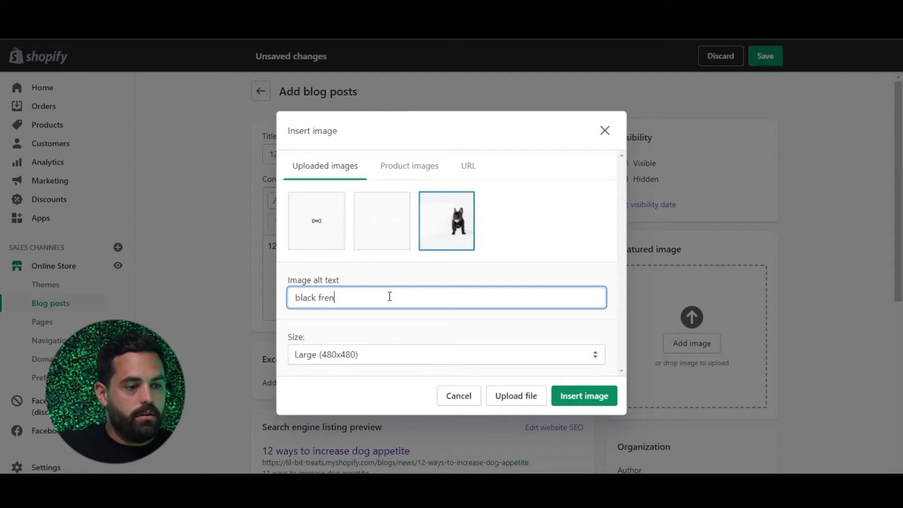
text(chie dog)
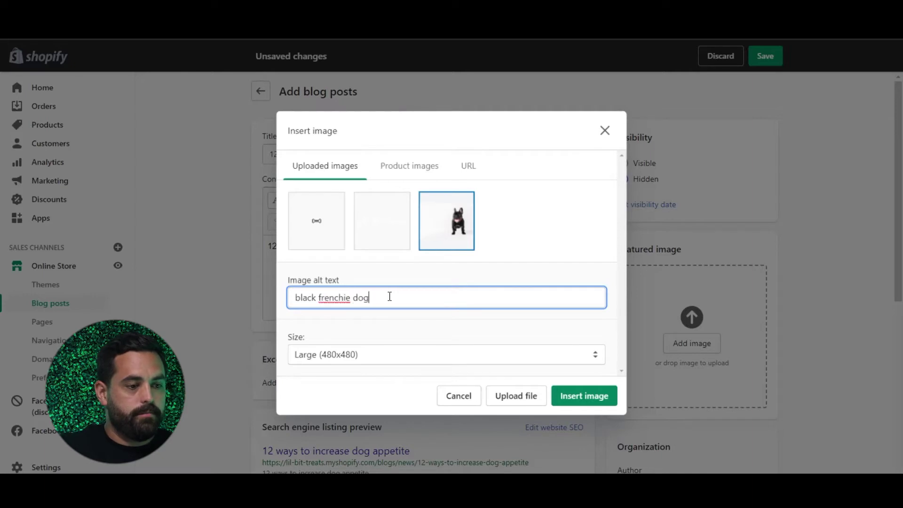
click(584, 396)
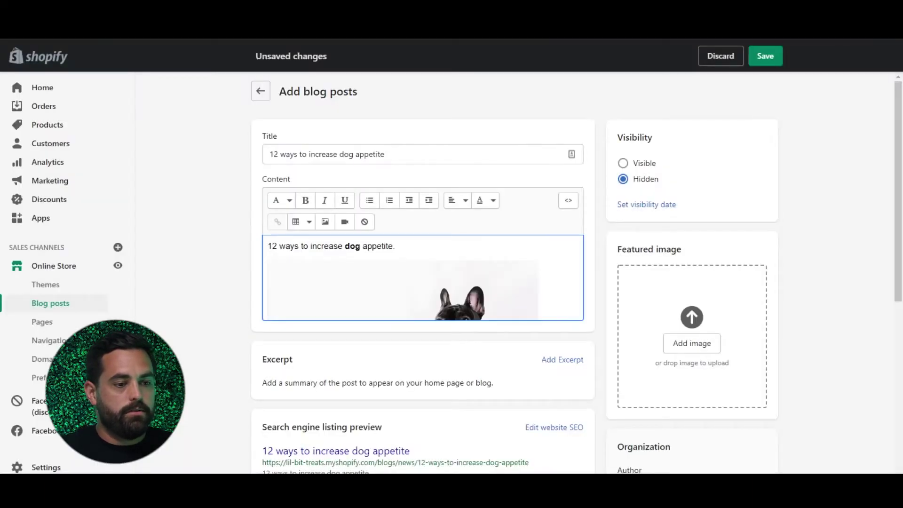
scroll(414, 254, down, 1)
scroll(414, 251, down, 1)
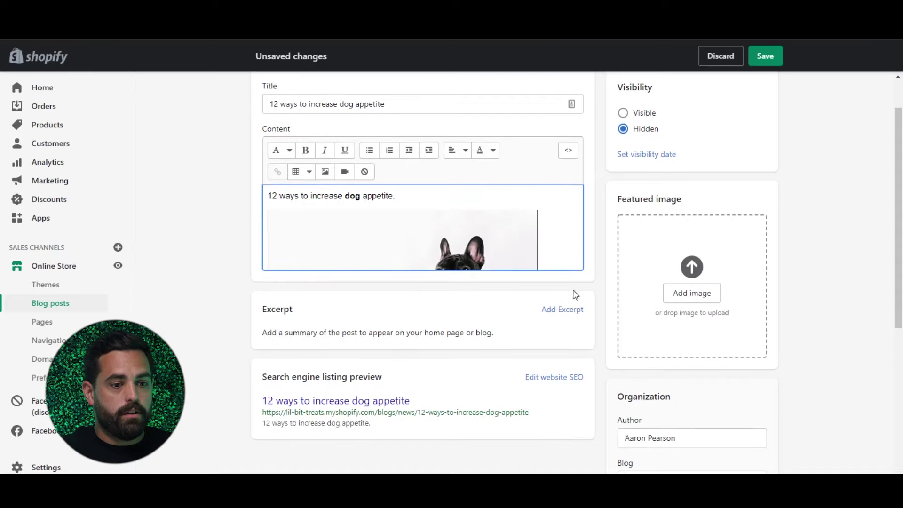
click(568, 153)
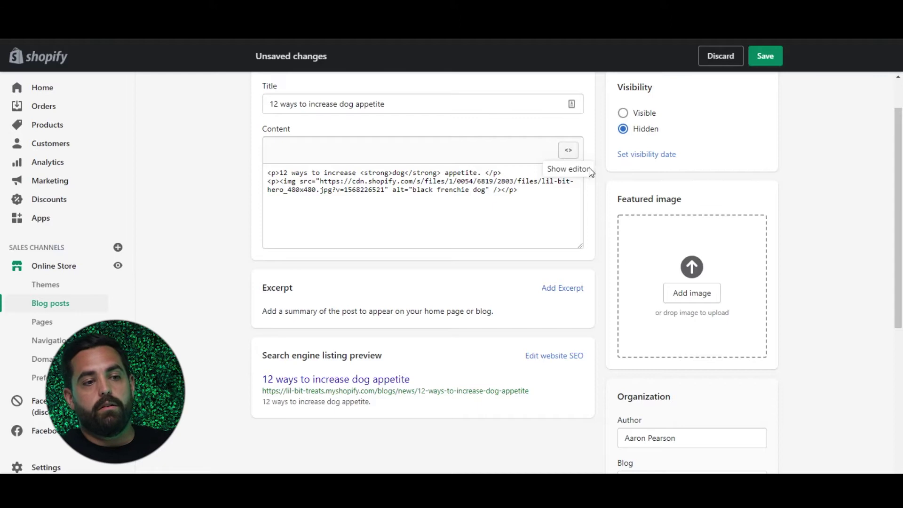
click(568, 150)
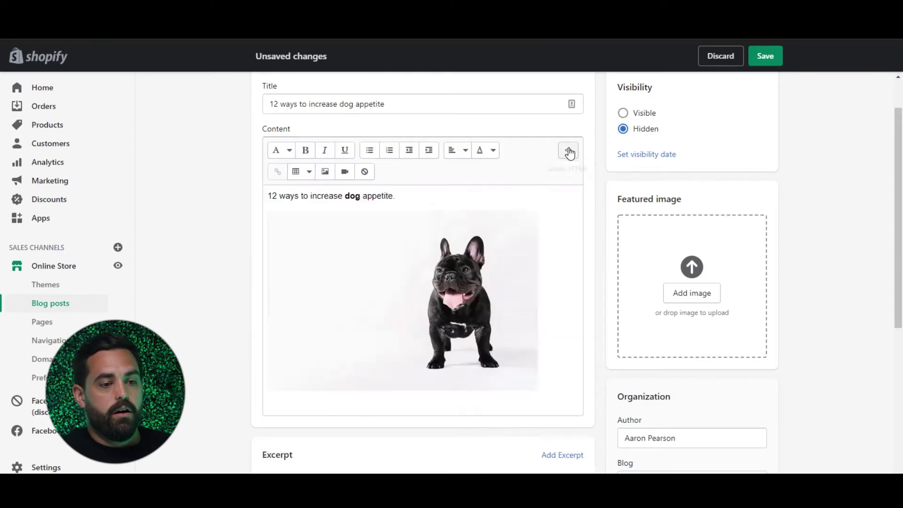
scroll(521, 276, up, 1)
click(419, 248)
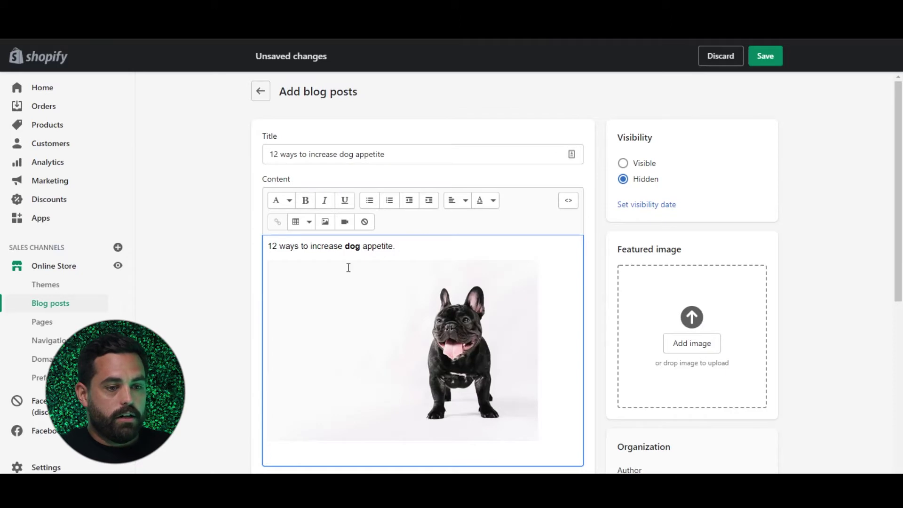
scroll(349, 267, down, 1)
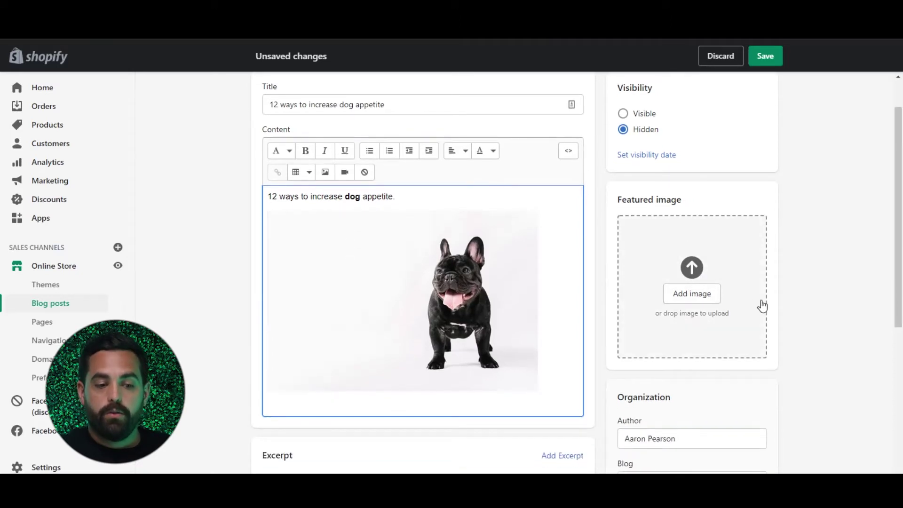
Step: Replace the post's author name with the suggested staff member from the Author field
scroll(761, 303, down, 4)
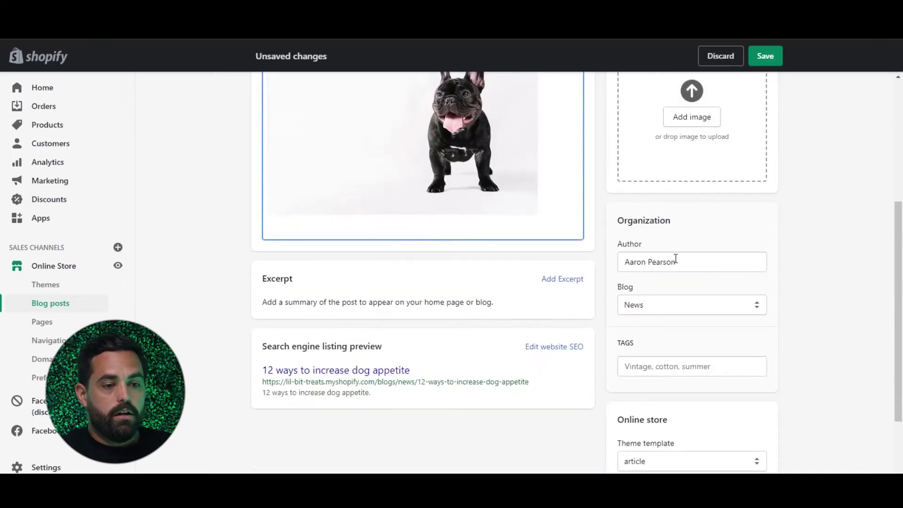
click(677, 262)
key(ctrl+a)
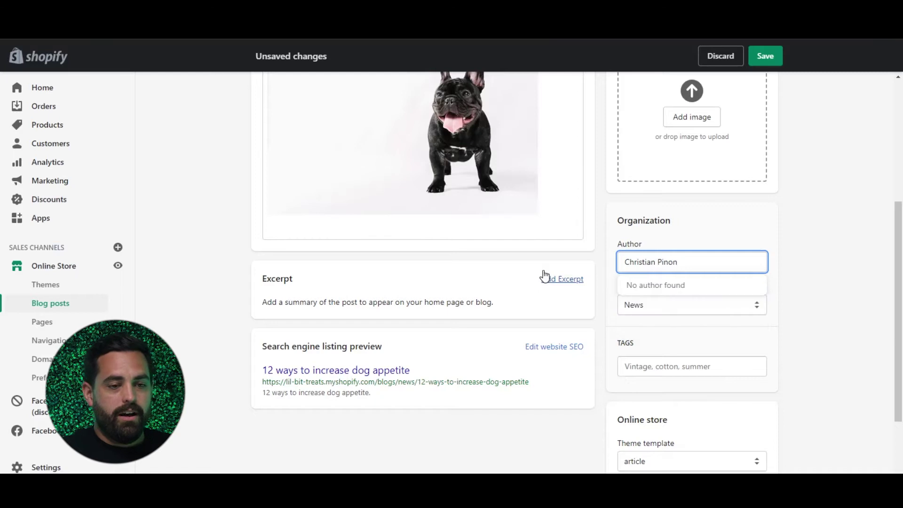
click(674, 285)
click(681, 267)
key(ctrl+a)
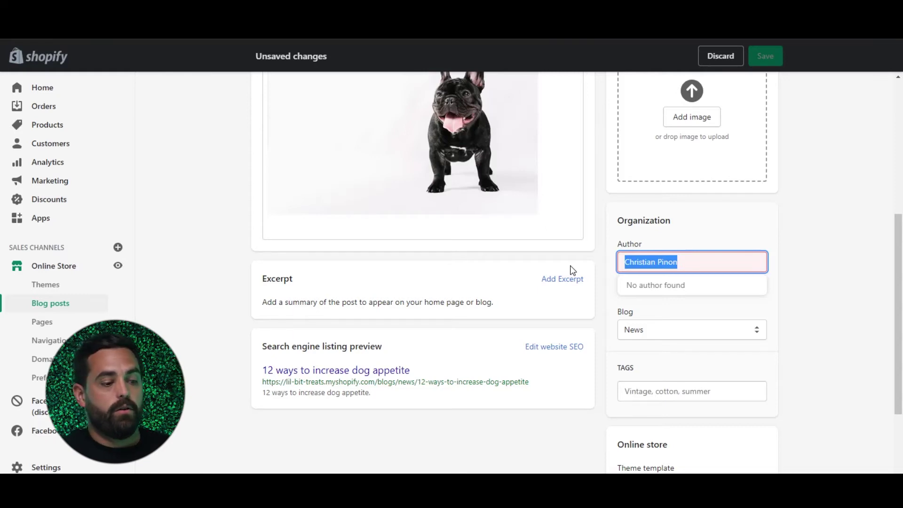
text(Aaron)
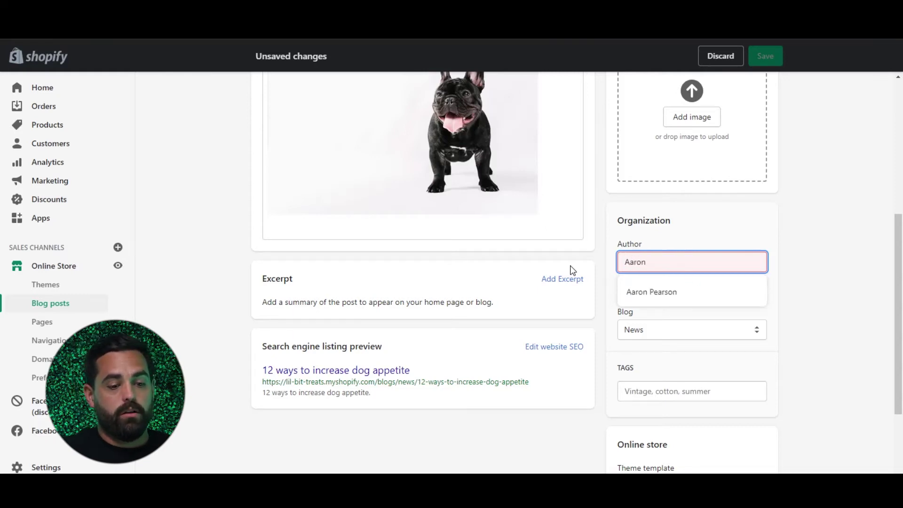
click(661, 297)
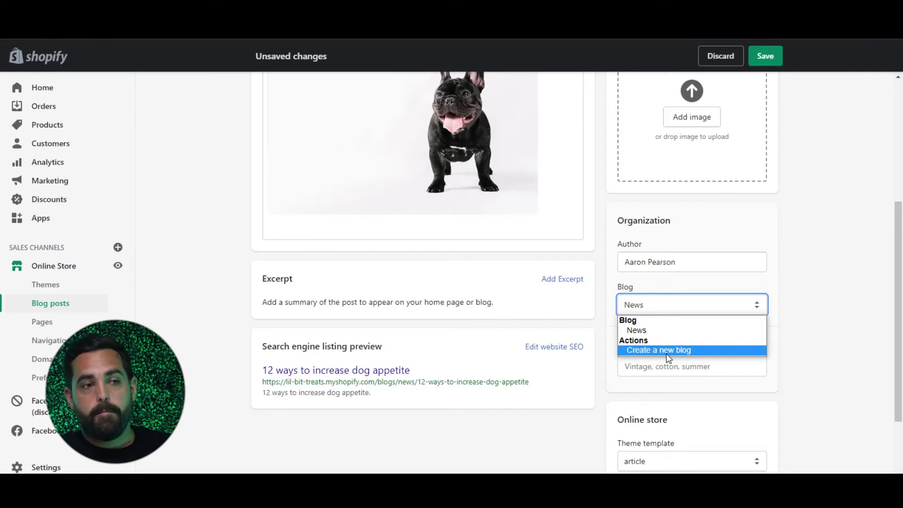
Step: Choose 'Create a new blog' in the Blog dropdown and name the new blog 'Recipes'
click(675, 350)
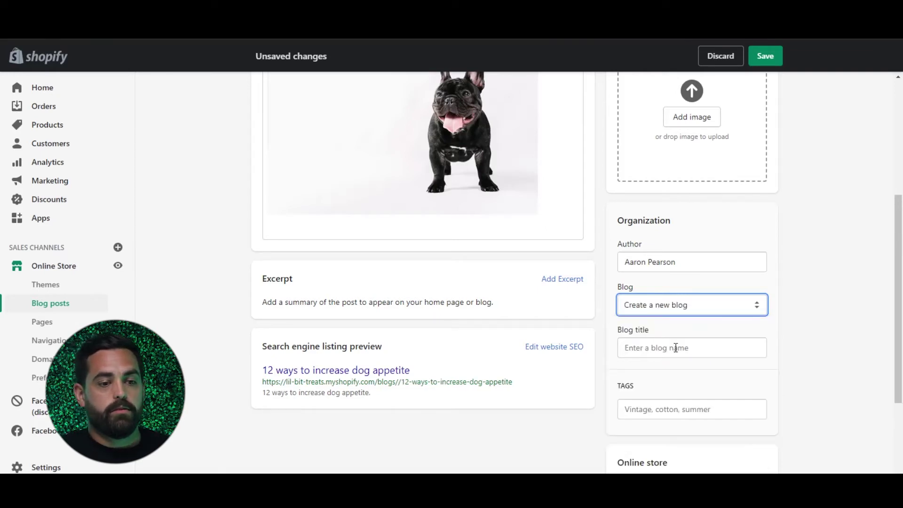
click(643, 350)
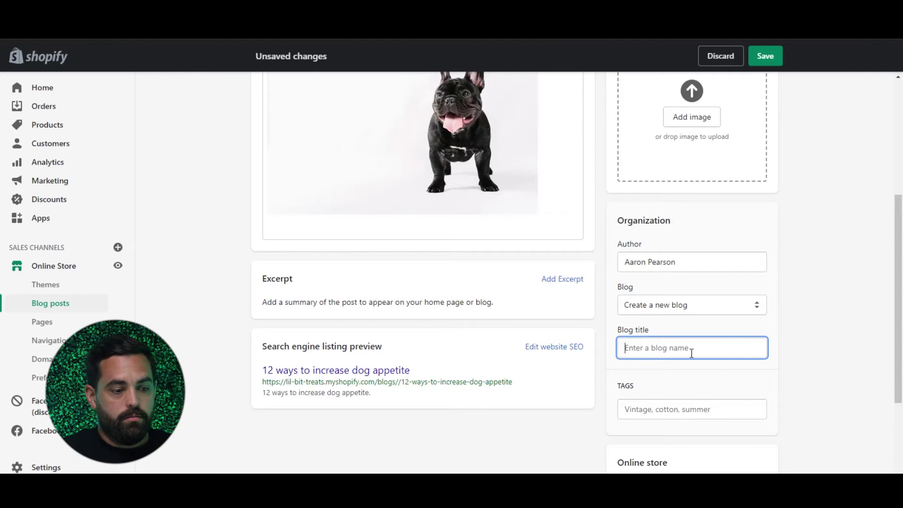
text(Recipes)
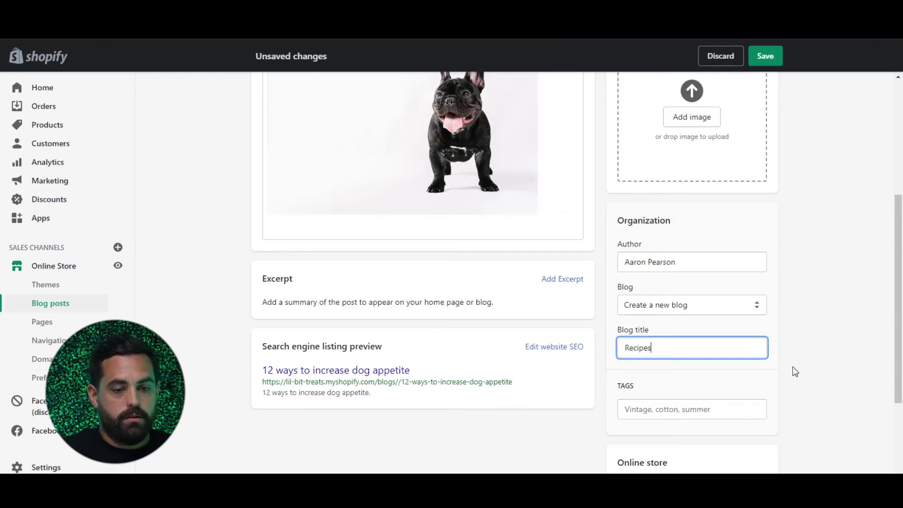
click(793, 368)
scroll(784, 310, down, 2)
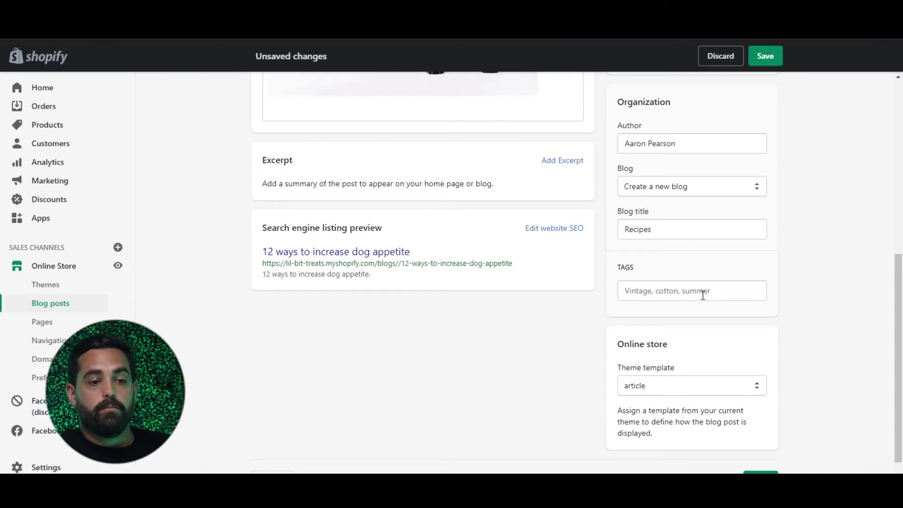
scroll(703, 295, up, 5)
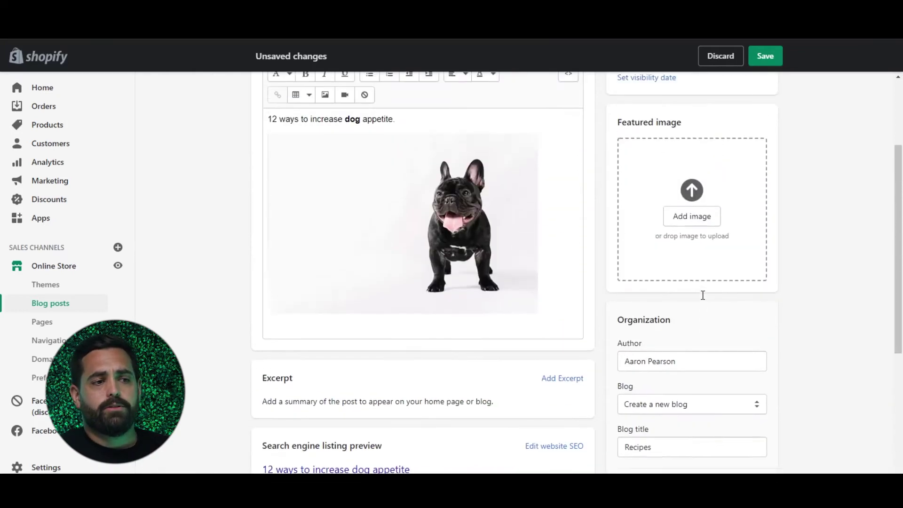
scroll(703, 297, down, 4)
scroll(703, 300, down, 1)
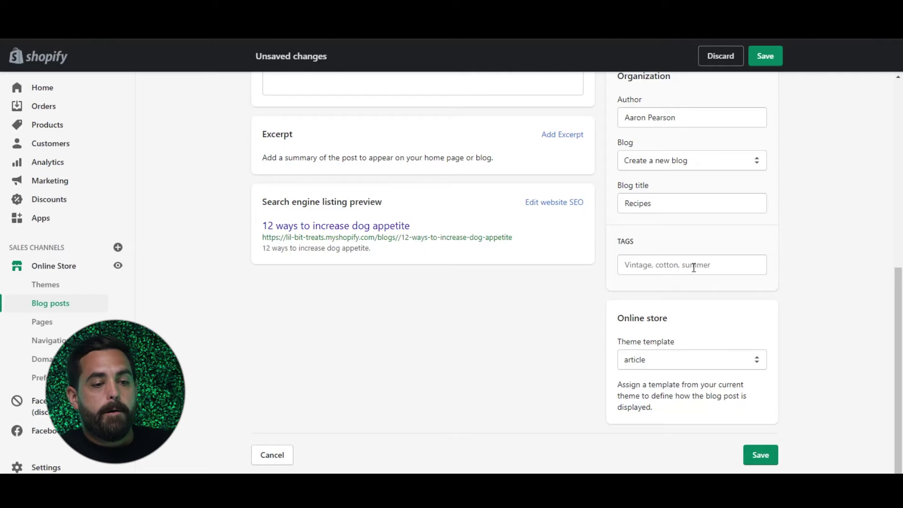
scroll(479, 313, up, 3)
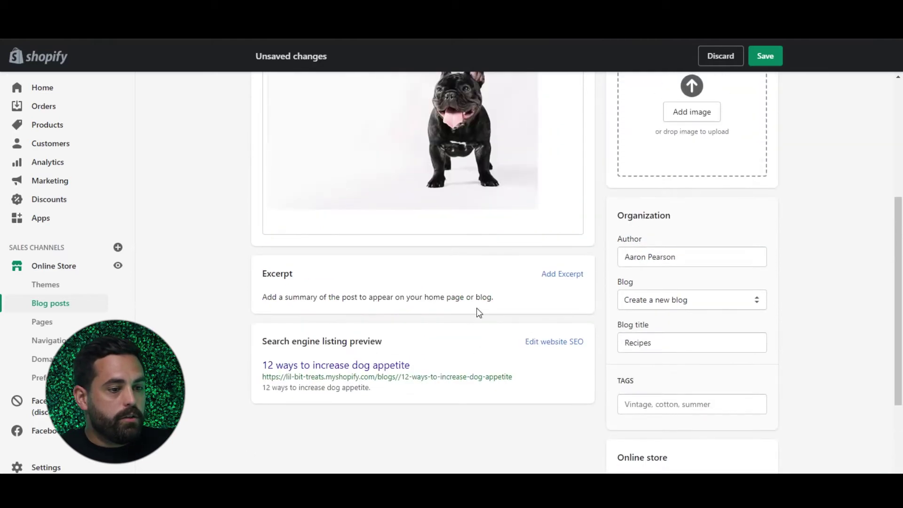
Step: Expand 'Edit website SEO' and review the page title, description and URL fields
click(564, 346)
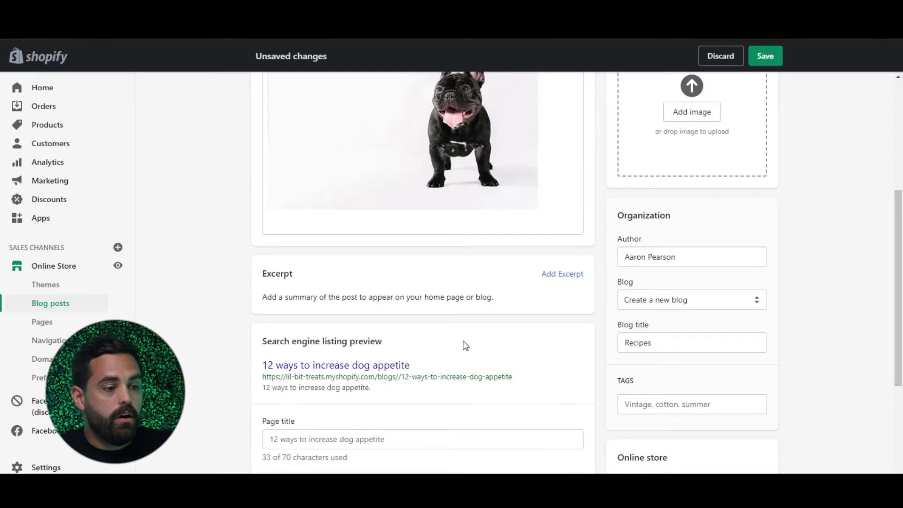
scroll(463, 345, up, 2)
scroll(464, 341, down, 6)
scroll(355, 369, down, 1)
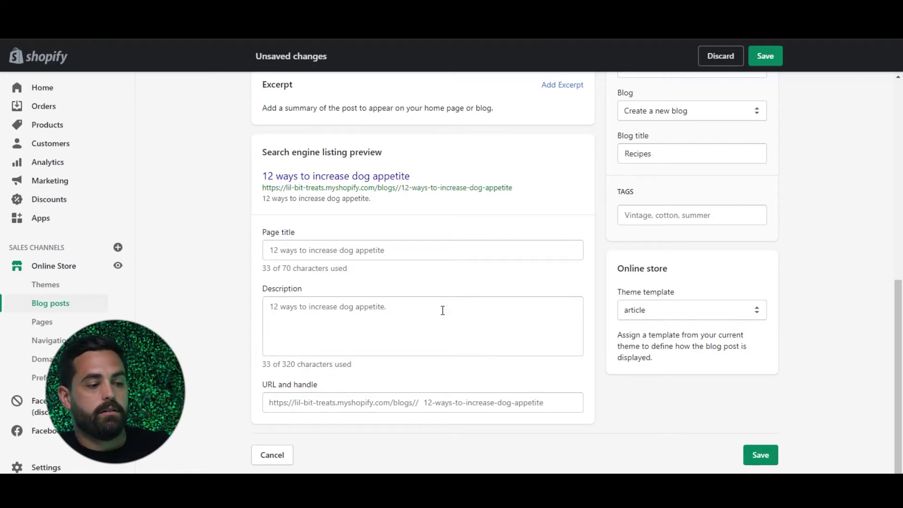
scroll(442, 310, up, 2)
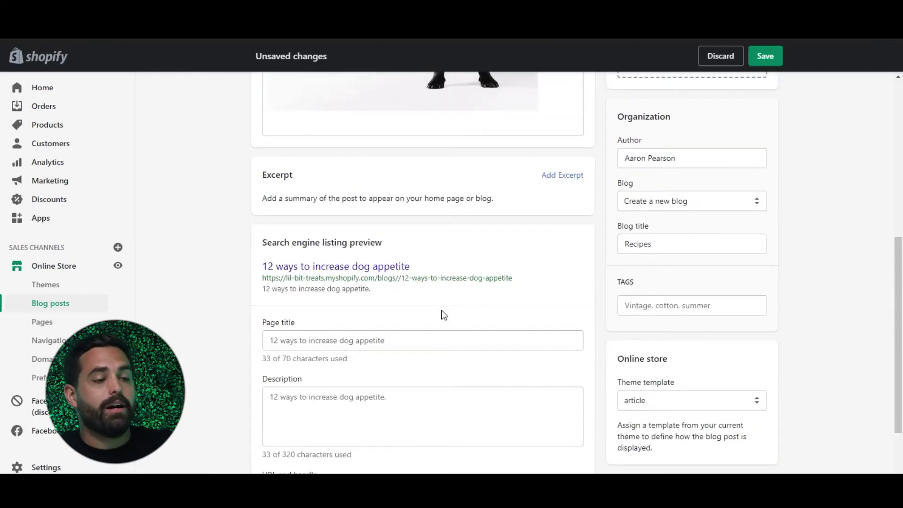
scroll(442, 314, up, 7)
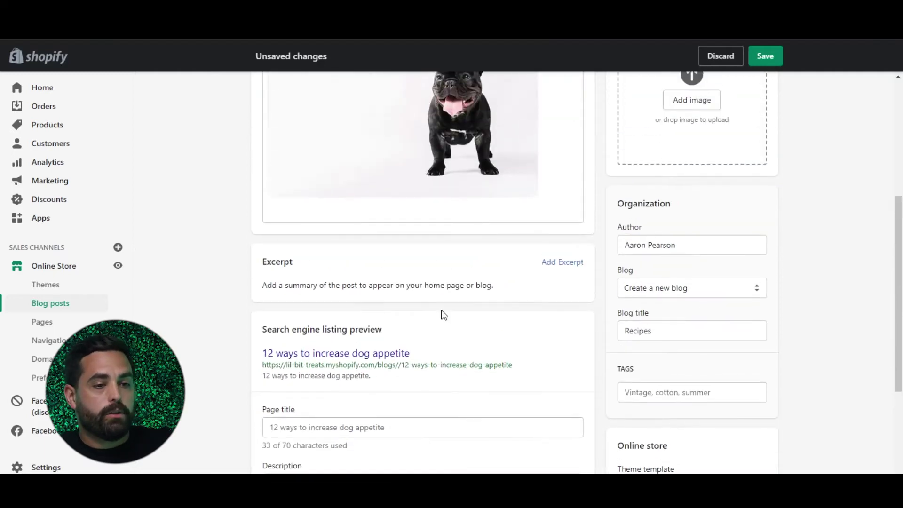
scroll(443, 309, down, 4)
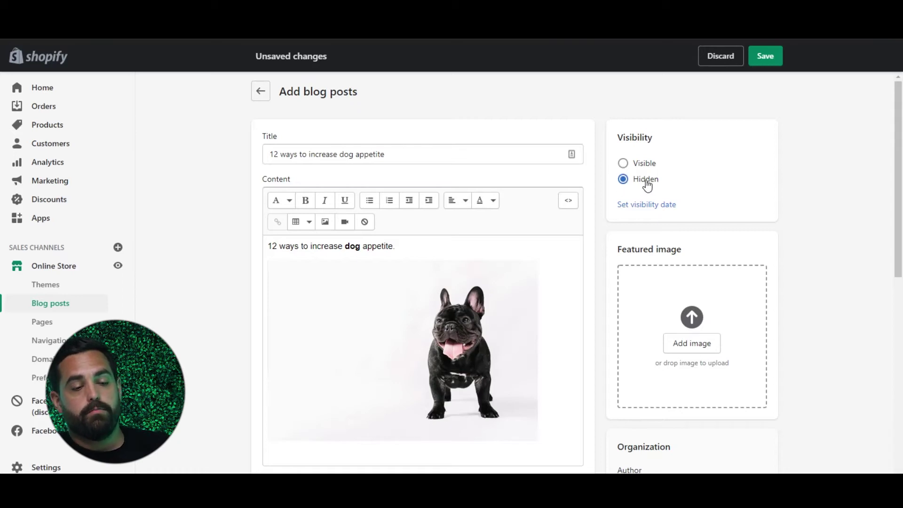
Step: Make the post Visible from 6/7/2021 at 11:30 AM and save it
click(622, 165)
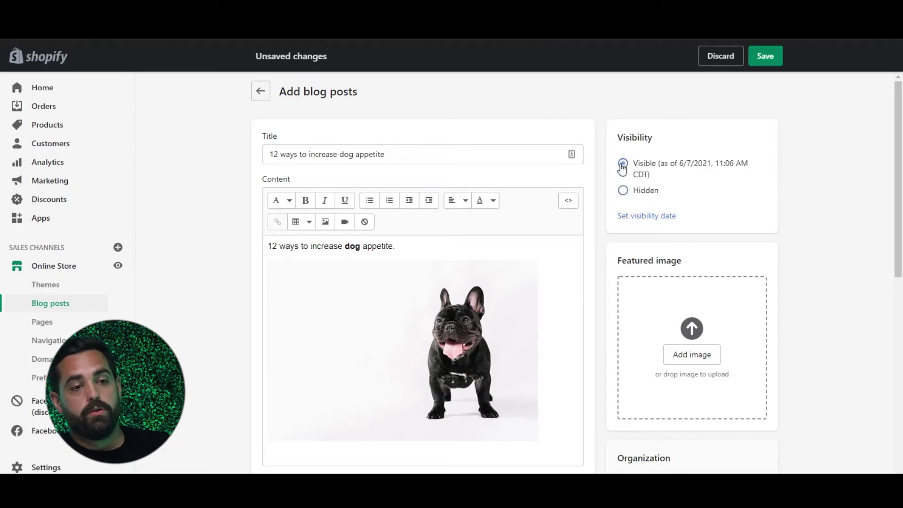
click(652, 215)
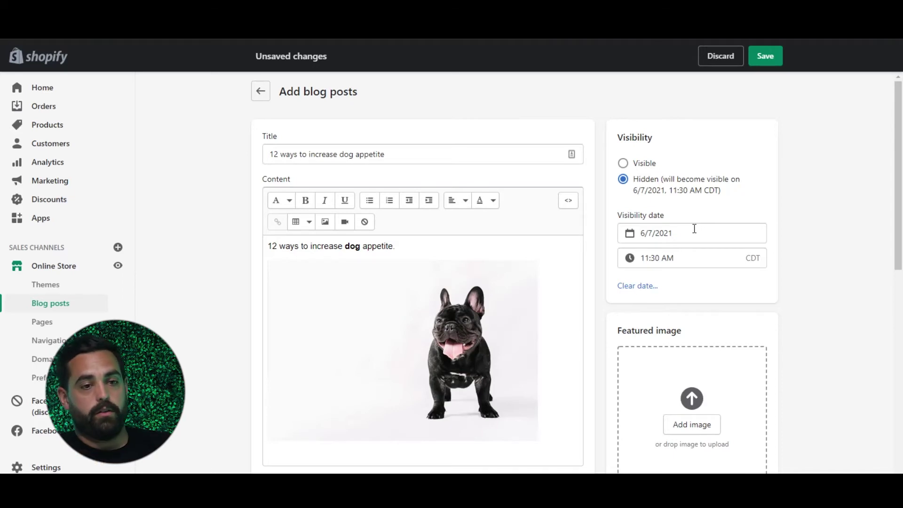
click(766, 59)
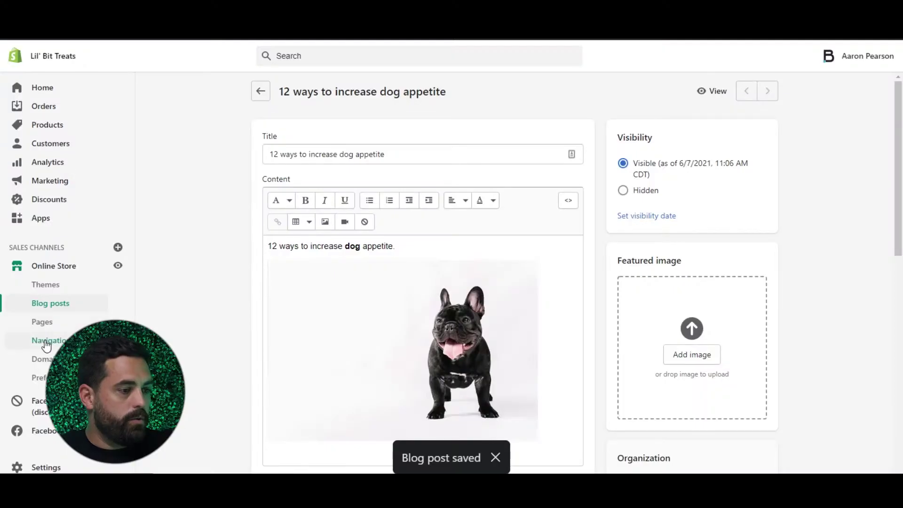
Step: Go to Online Store > Navigation and open the Main menu
click(46, 346)
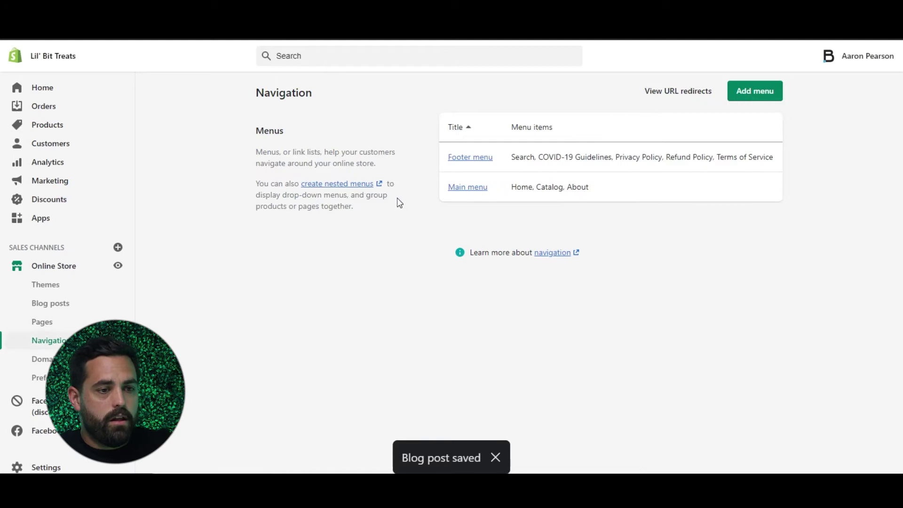
click(477, 190)
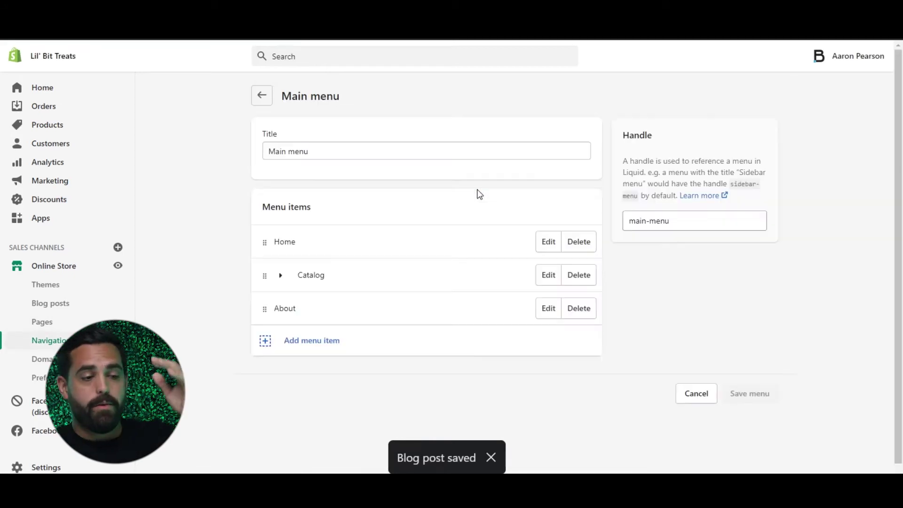
Step: Add a 'Recipes' menu item linked to Blogs > Recipes and save the main menu
click(302, 341)
click(340, 255)
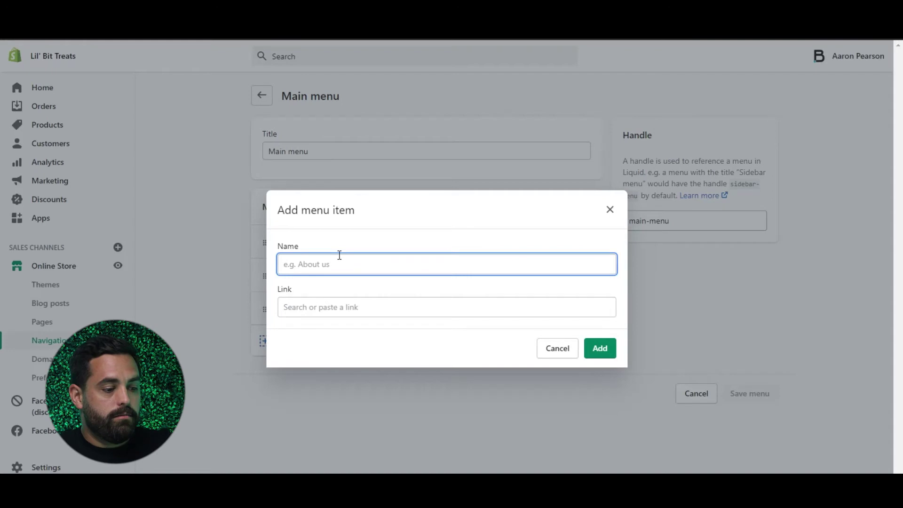
text(Recipes)
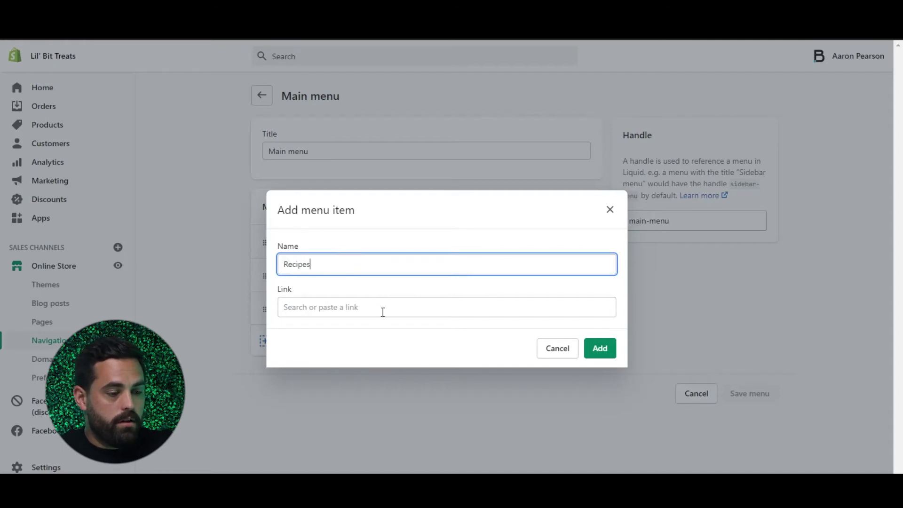
click(383, 312)
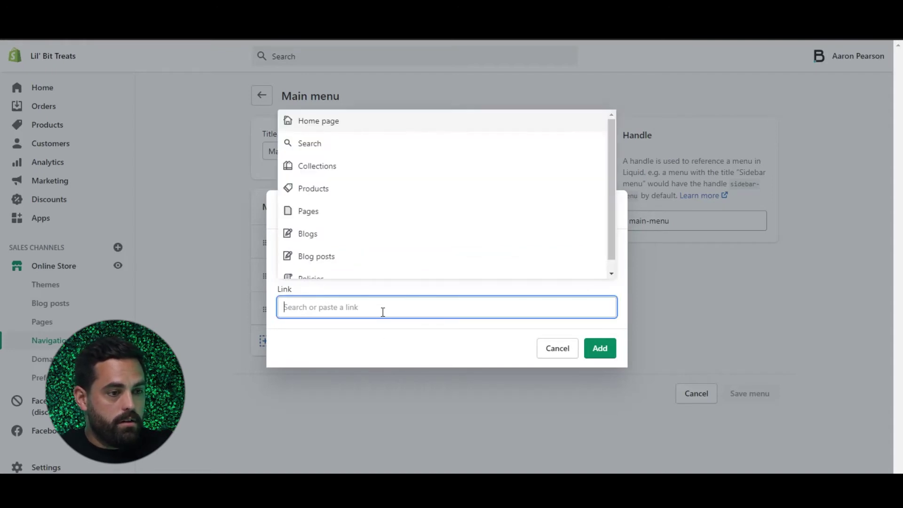
click(311, 241)
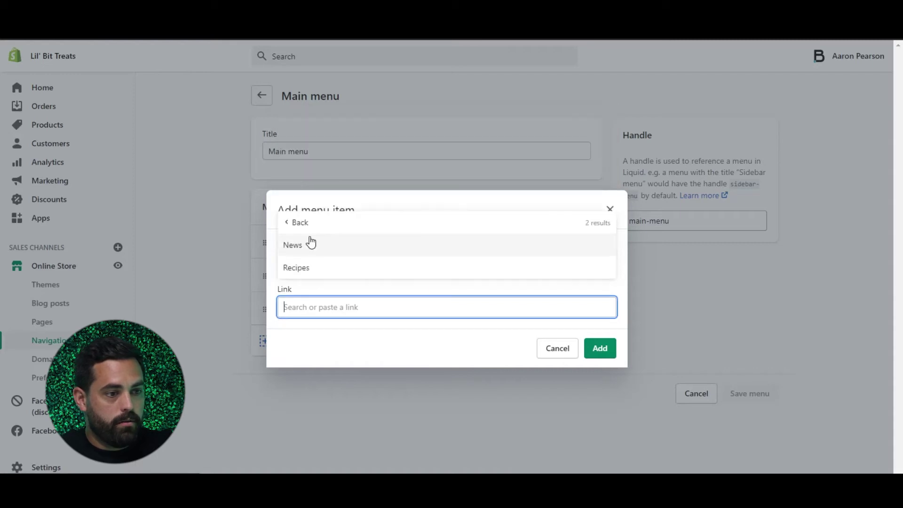
click(313, 268)
click(600, 349)
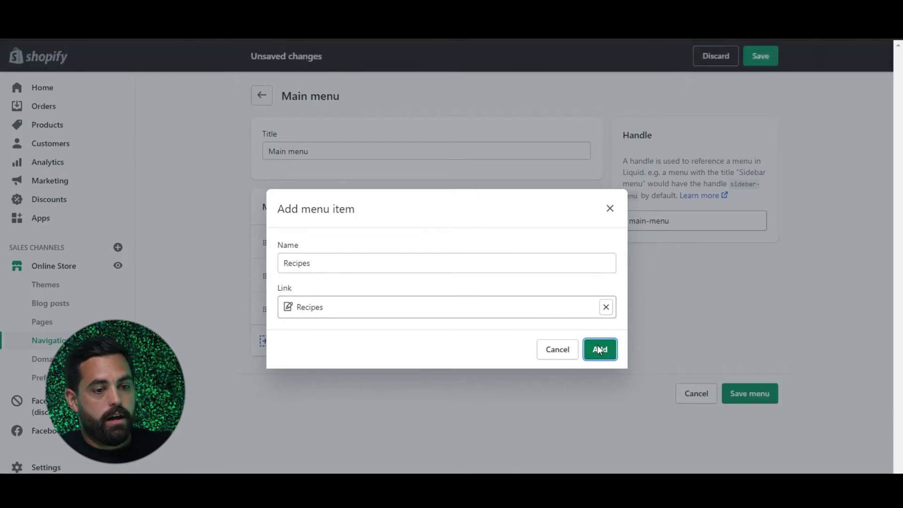
click(752, 427)
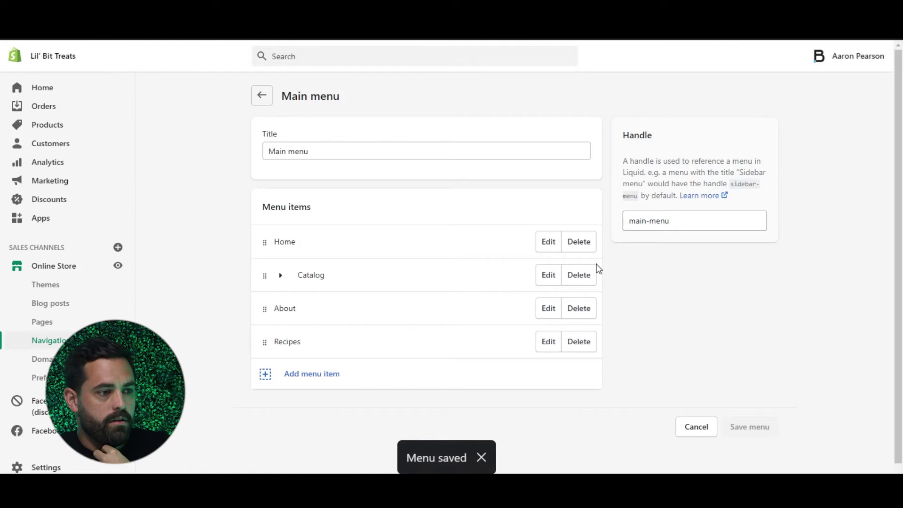
Step: On the live store, go to RECIPES and open the '12 ways to increase dog appetite' post
click(118, 266)
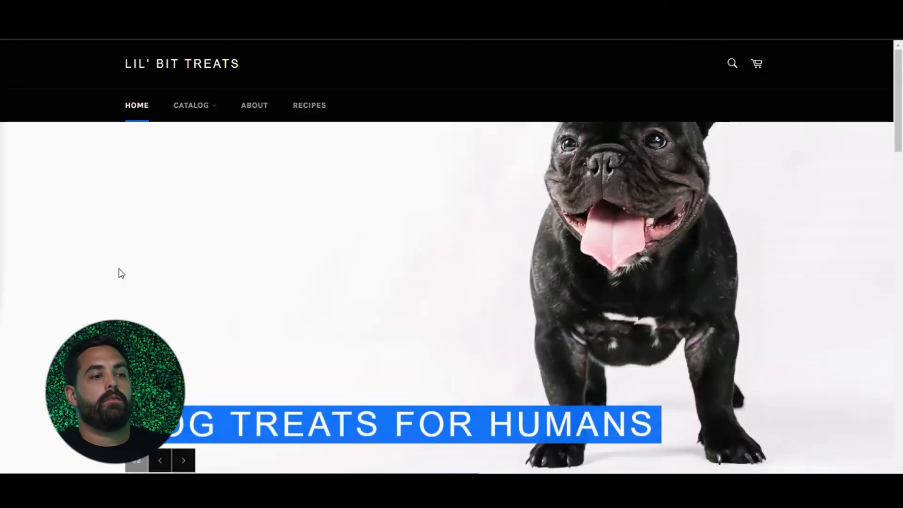
click(309, 111)
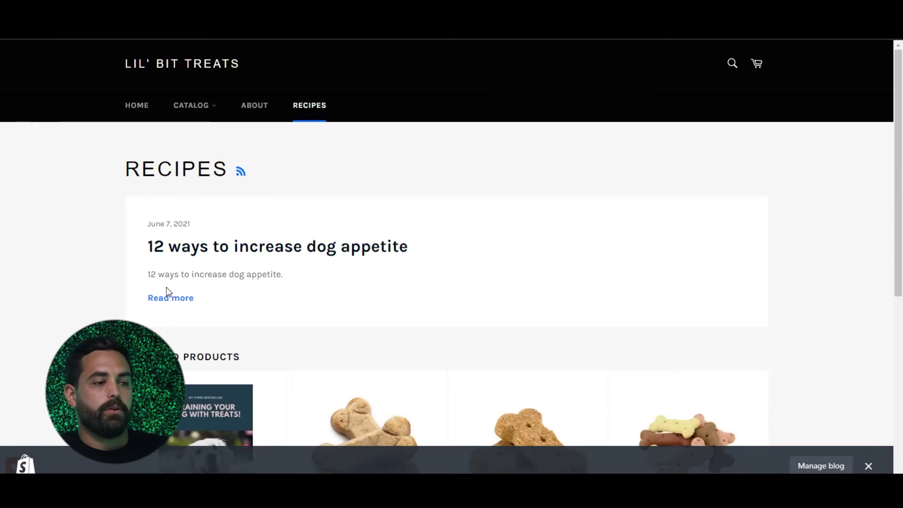
click(228, 246)
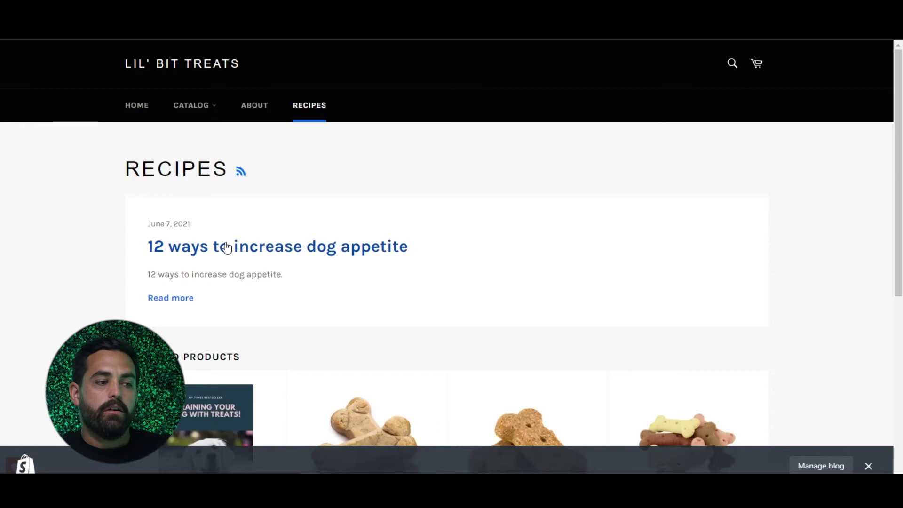
drag(156, 234, 255, 234)
click(254, 234)
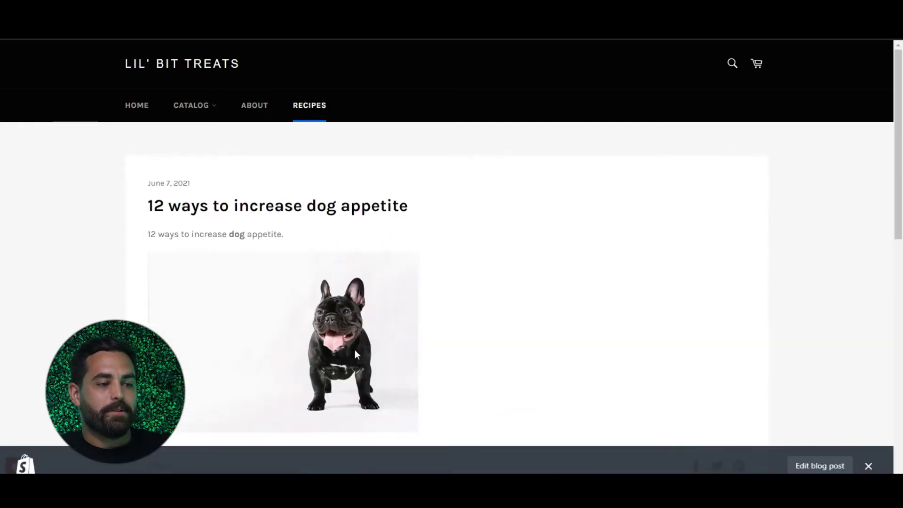
scroll(276, 349, down, 6)
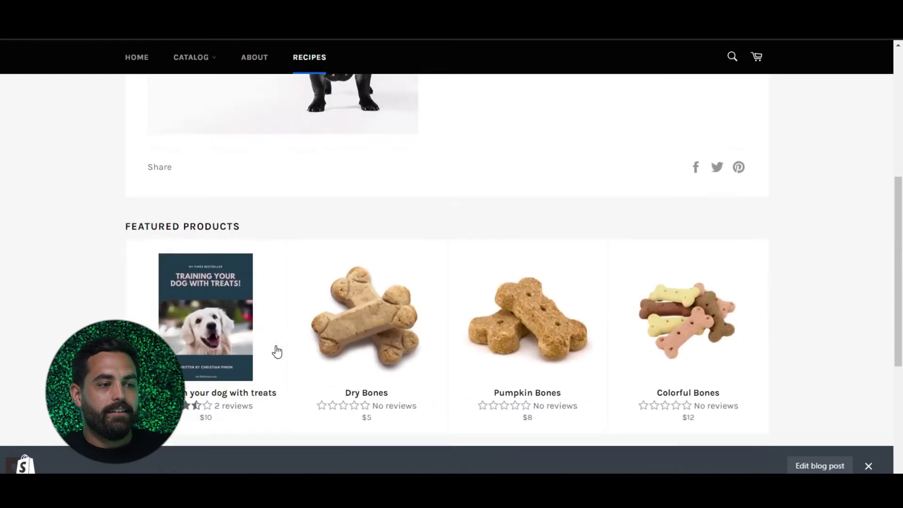
scroll(276, 350, down, 3)
scroll(276, 351, up, 5)
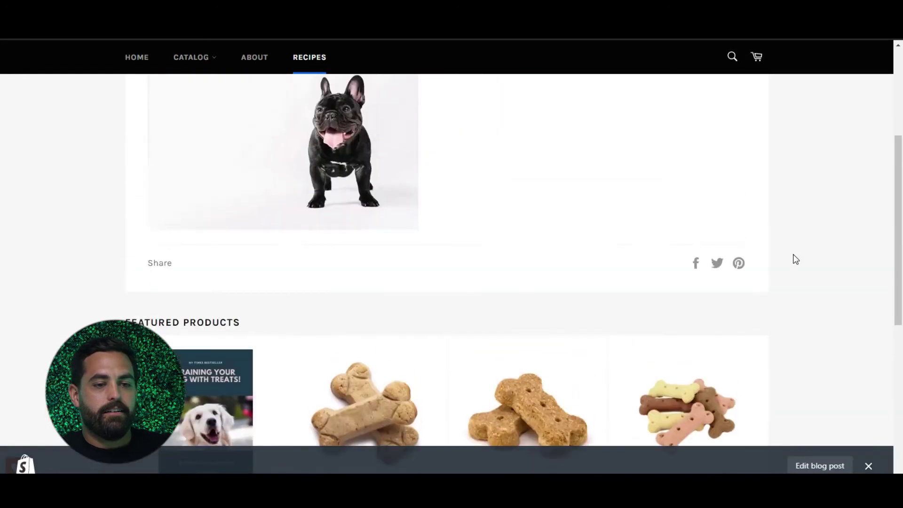